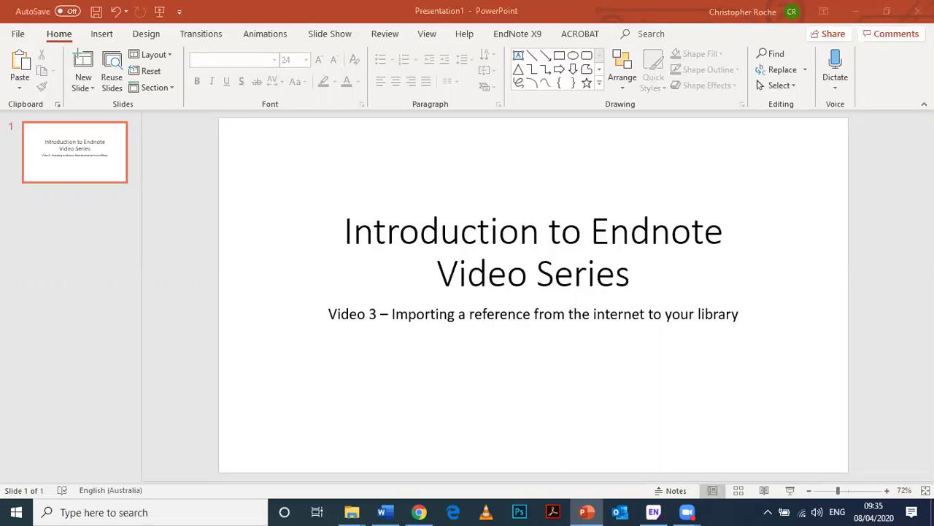
Switch from PowerPoint to the DuckDuckGo Chrome window with Alt+Tab
{"action": "key", "text": "alt+Tab"}
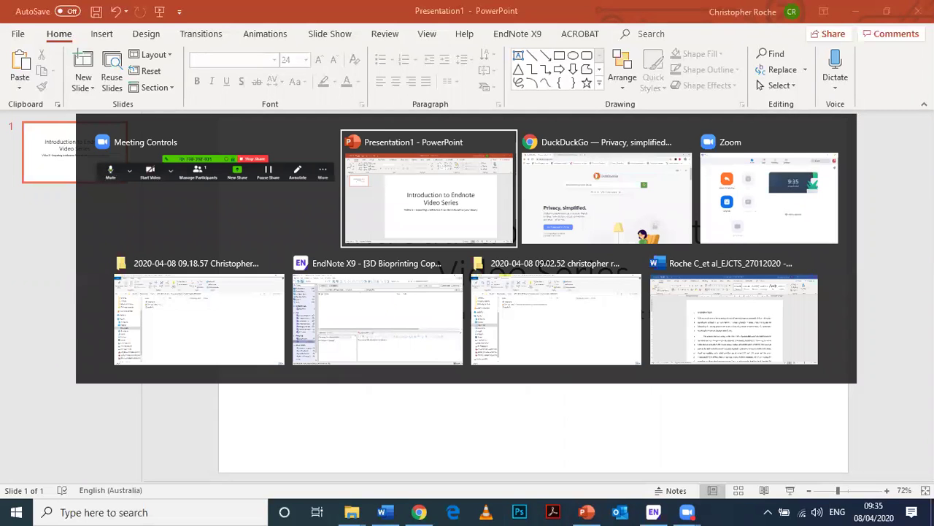
{"action": "key", "text": "alt+Tab"}
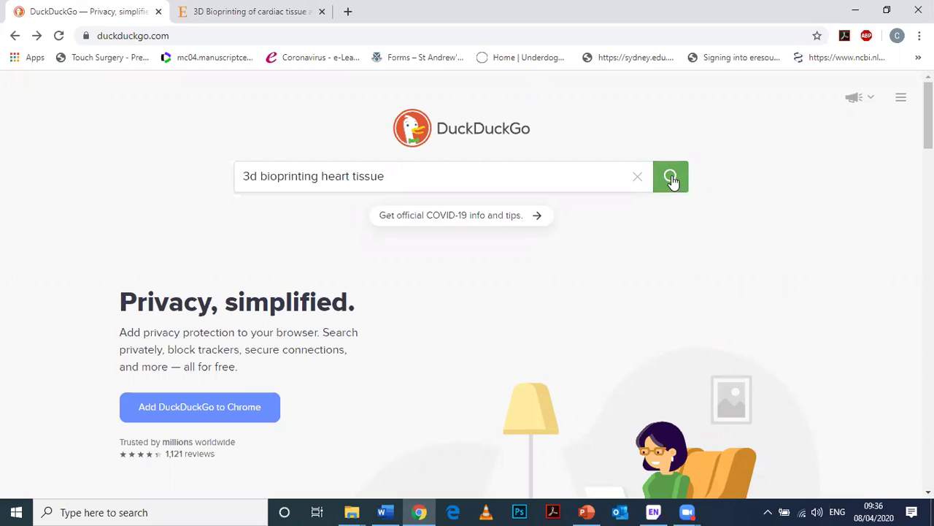
Search DuckDuckGo for '3d bioprinting heart tissue' and scroll the results to the nature.com article
{"action": "left_click", "coordinate": [672, 179]}
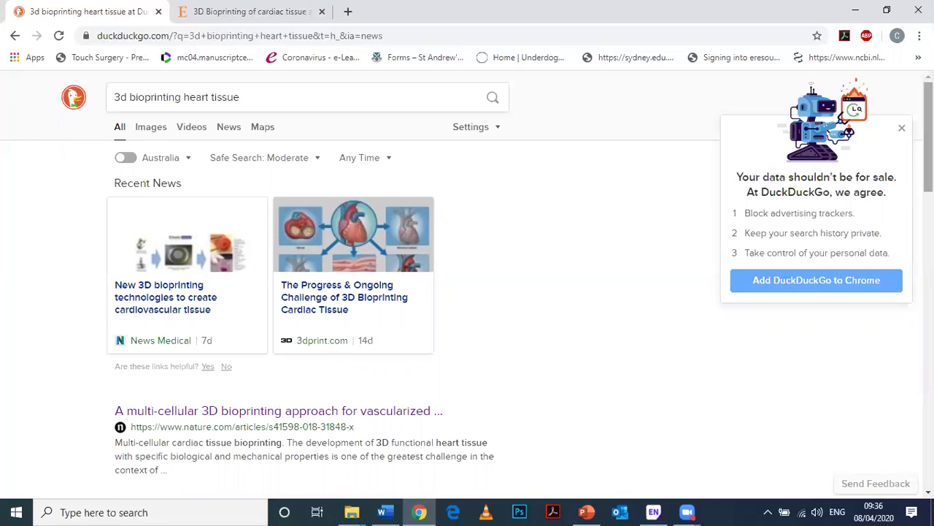
{"action": "scroll", "coordinate": [467, 285], "scroll_direction": "down", "scroll_amount": 1}
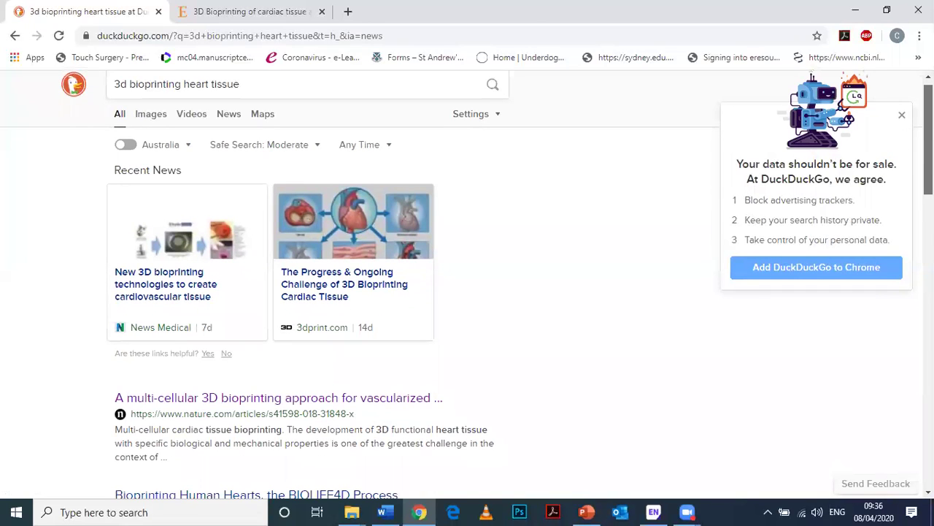
{"action": "scroll", "coordinate": [467, 285], "scroll_direction": "down", "scroll_amount": 1}
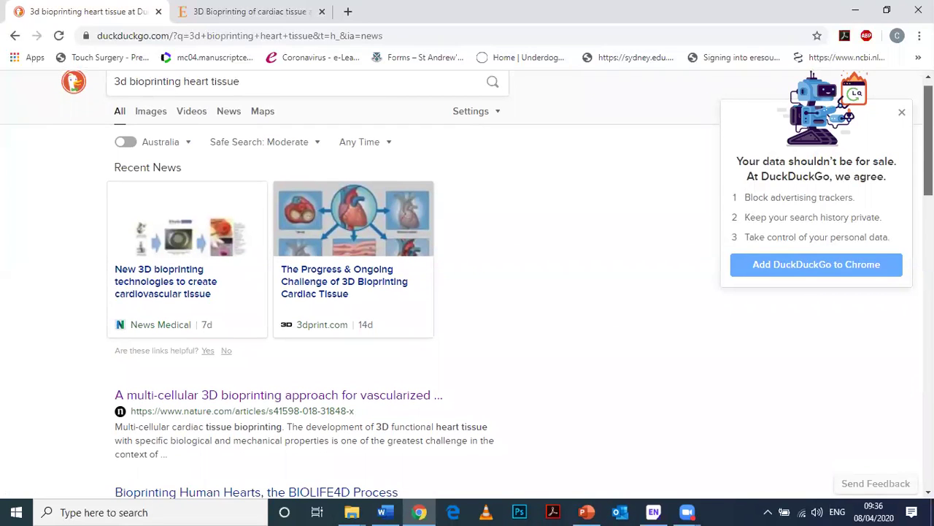
{"action": "scroll", "coordinate": [467, 285], "scroll_direction": "down", "scroll_amount": 1}
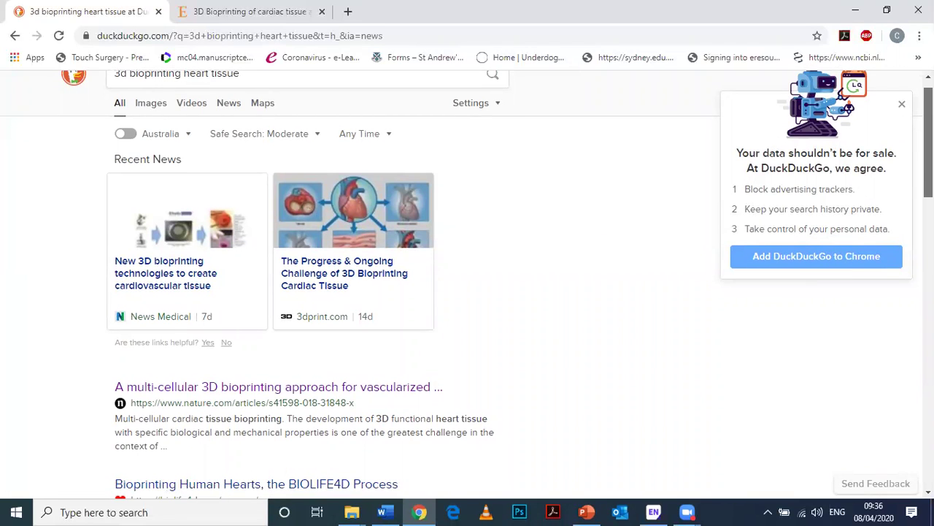
{"action": "scroll", "coordinate": [467, 285], "scroll_direction": "up", "scroll_amount": 1}
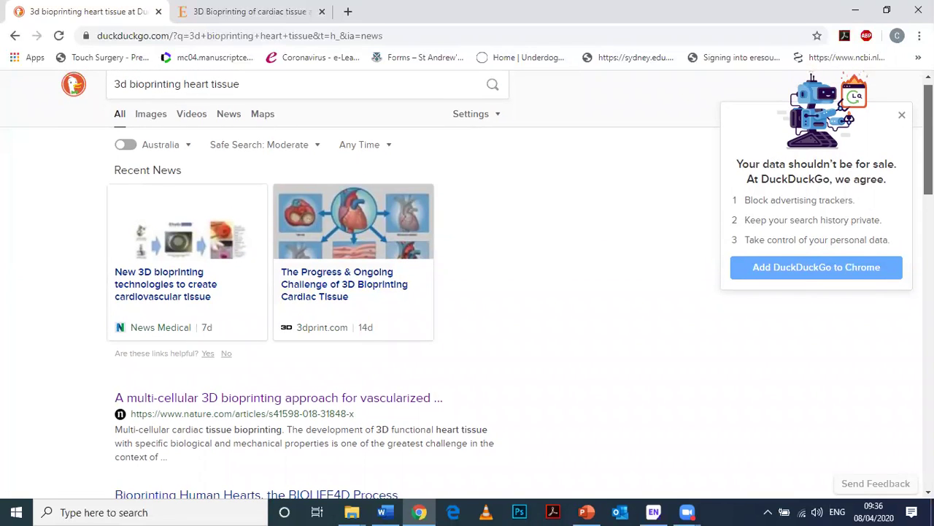
{"action": "scroll", "coordinate": [467, 285], "scroll_direction": "down", "scroll_amount": 1}
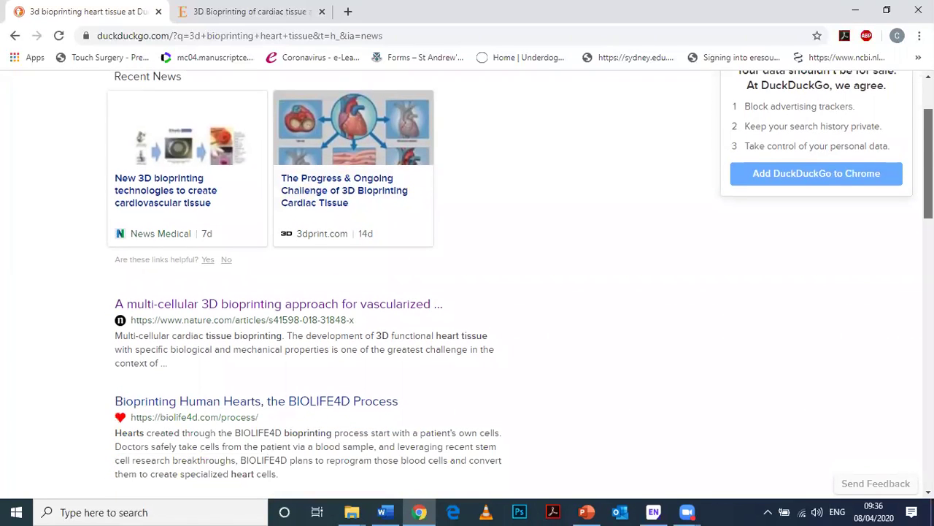
{"action": "scroll", "coordinate": [565, 298], "scroll_direction": "down", "scroll_amount": 1}
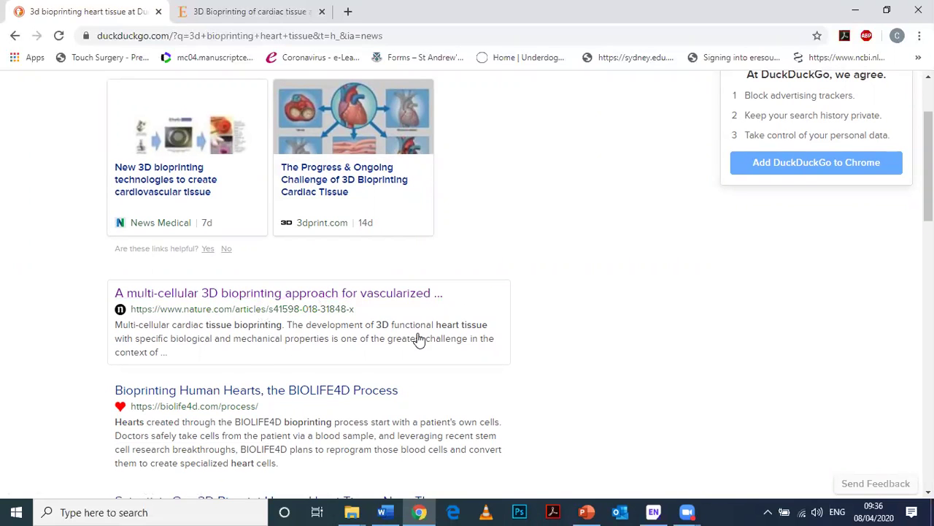
Open the nature.com multi-cellular 3D bioprinting article and scroll down to its citation details
{"action": "left_click", "coordinate": [307, 296]}
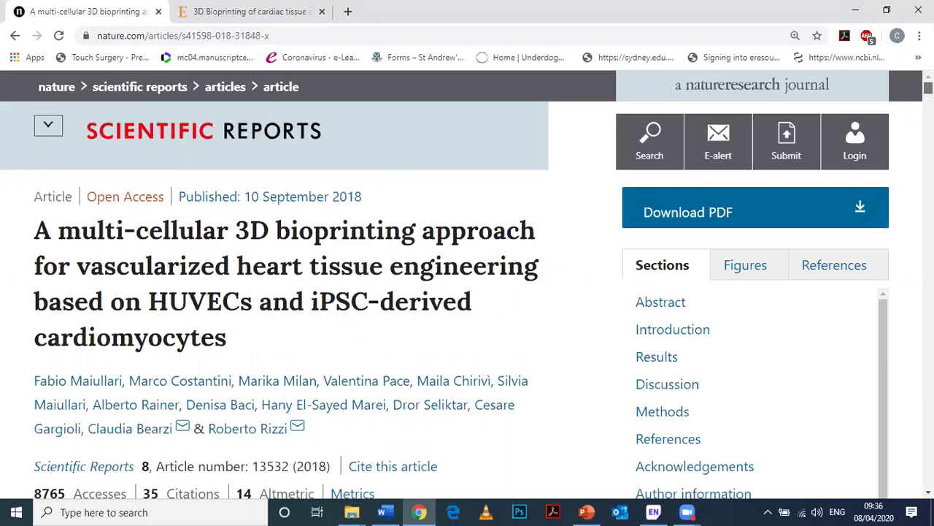
{"action": "scroll", "coordinate": [467, 292], "scroll_direction": "down", "scroll_amount": 2}
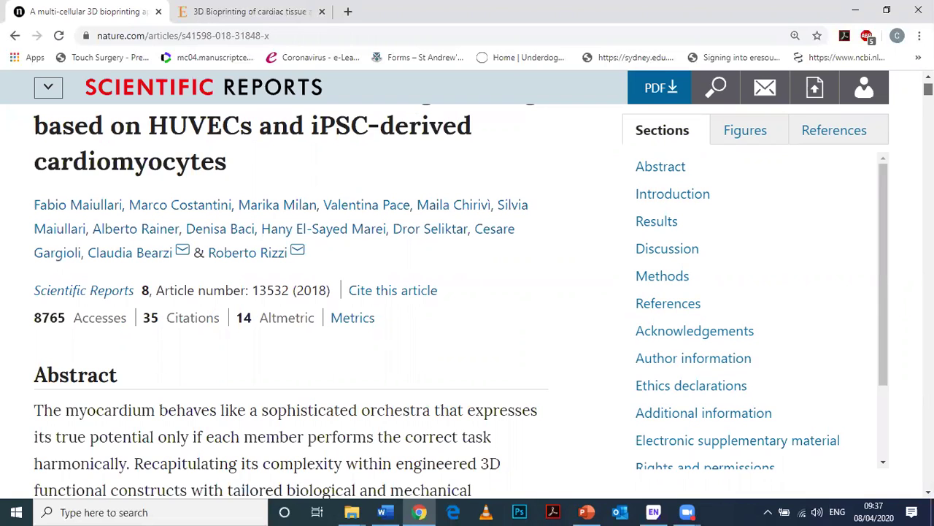
{"action": "scroll", "coordinate": [292, 292], "scroll_direction": "down", "scroll_amount": 1}
{"action": "scroll", "coordinate": [292, 292], "scroll_direction": "down", "scroll_amount": 1}
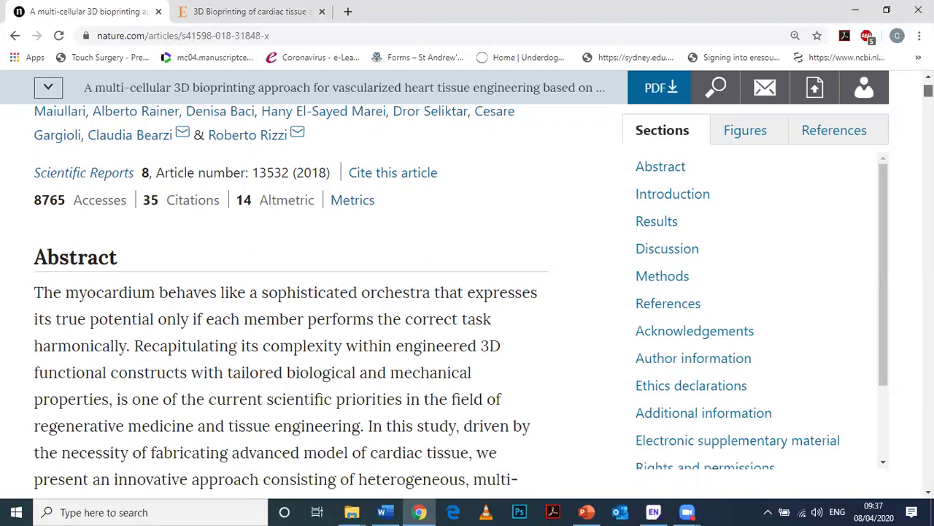
{"action": "scroll", "coordinate": [292, 292], "scroll_direction": "up", "scroll_amount": 4}
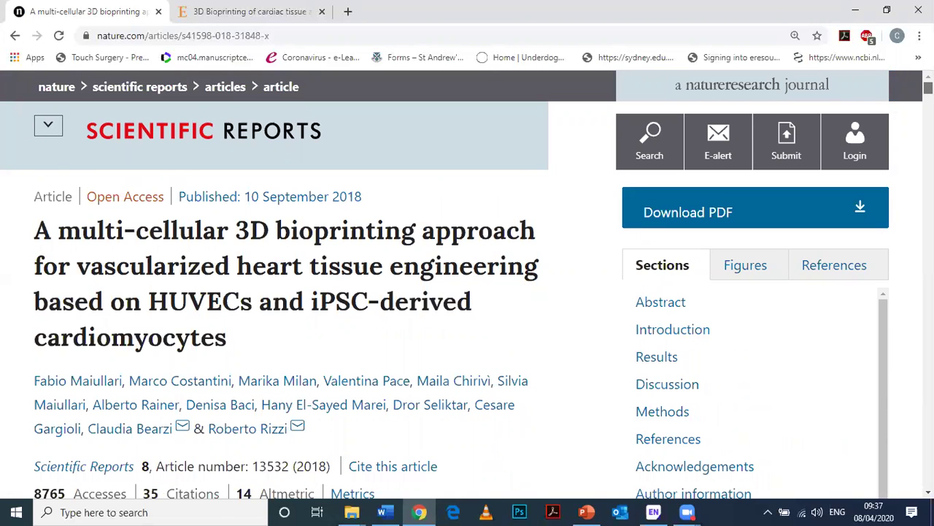
{"action": "scroll", "coordinate": [468, 266], "scroll_direction": "down", "scroll_amount": 3}
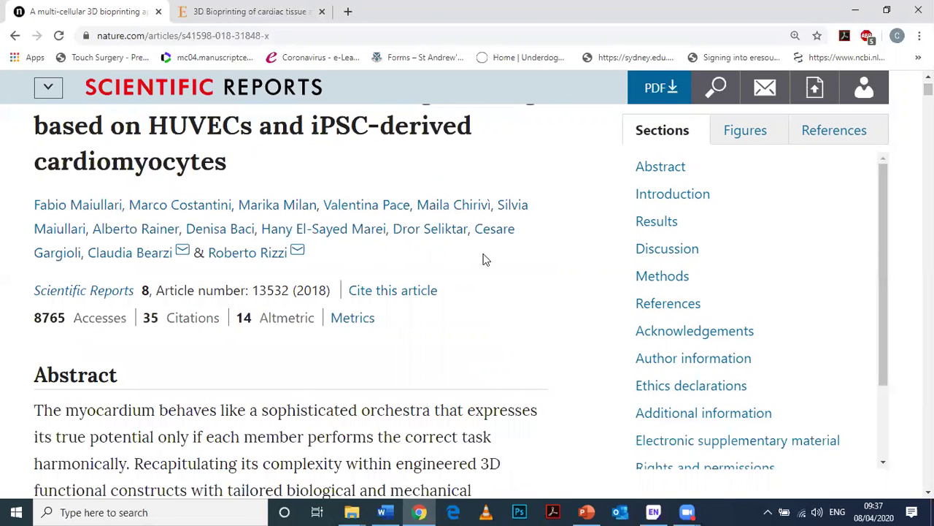
Download the article's RIS citation from 'Cite this article' and open the file in EndNote
{"action": "left_click", "coordinate": [388, 292]}
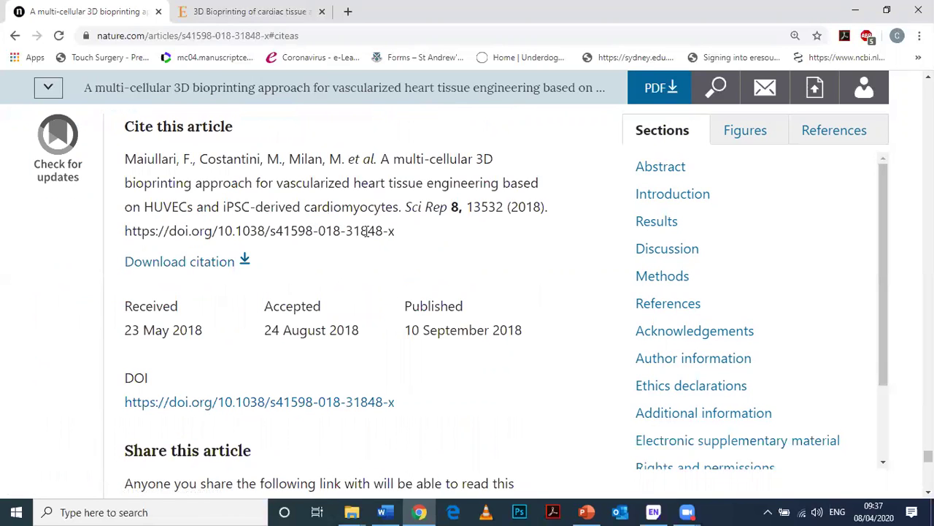
{"action": "left_click", "coordinate": [226, 268]}
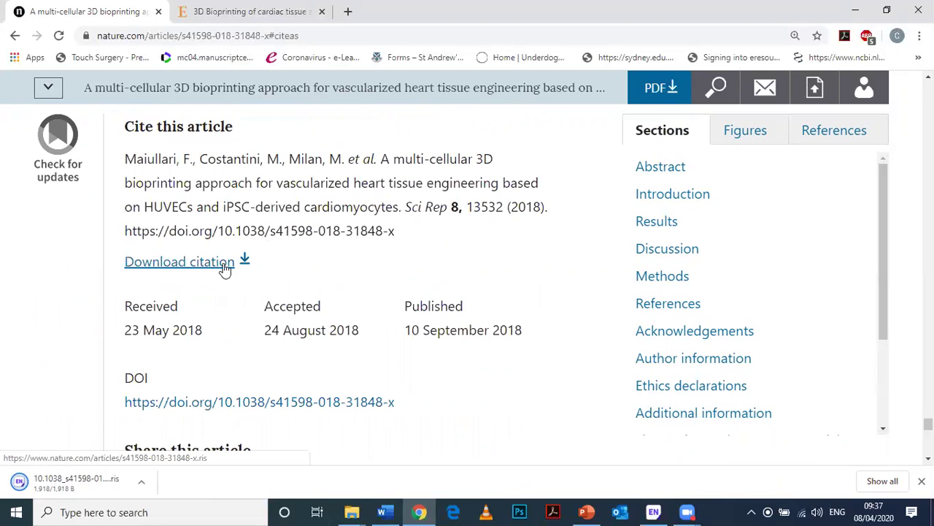
{"action": "left_click", "coordinate": [226, 266]}
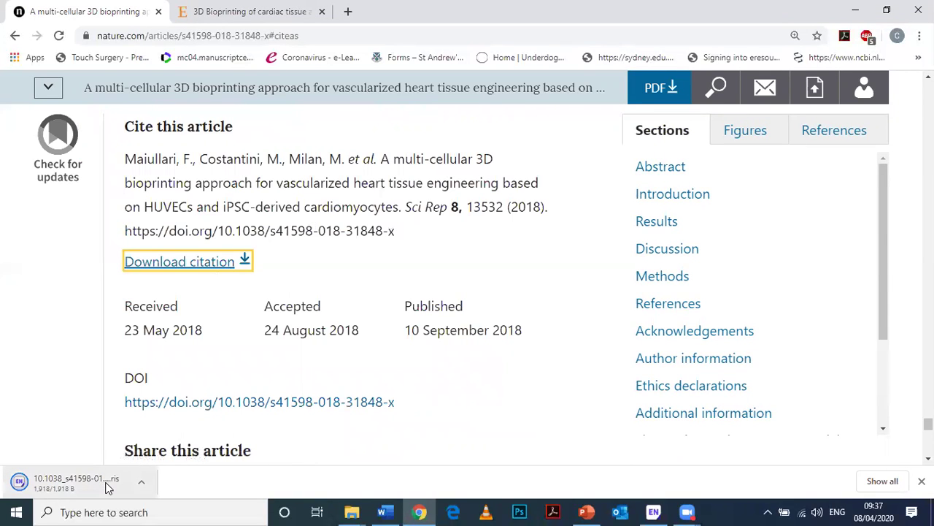
{"action": "left_click", "coordinate": [106, 484]}
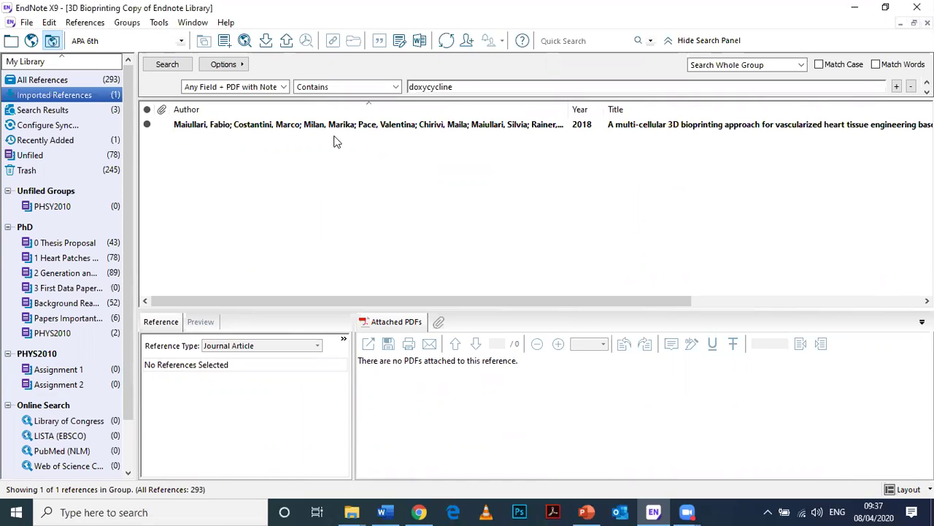
Drag the imported 2018 bioprinting reference onto the Assignment 1 group under PHYS2010
{"action": "left_click", "coordinate": [303, 128]}
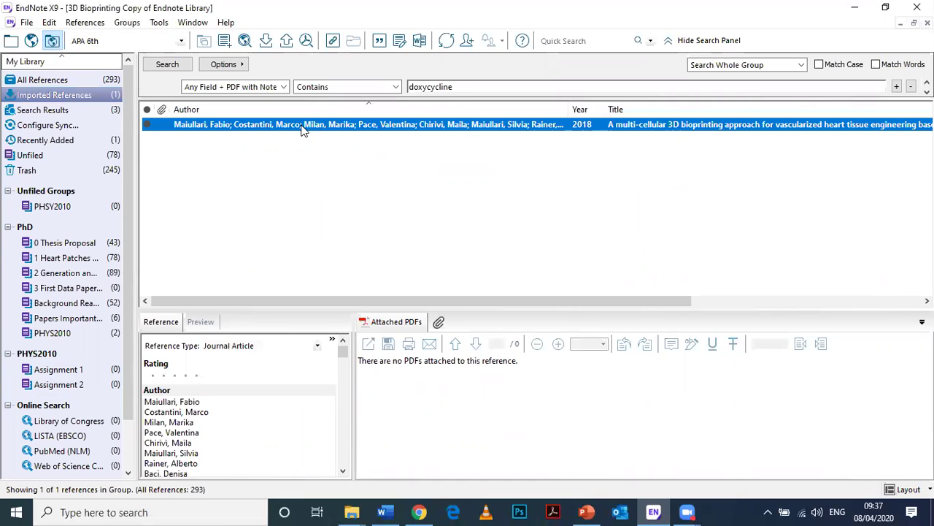
{"action": "left_click_drag", "start_coordinate": [296, 128], "coordinate": [76, 374]}
{"action": "right_click", "coordinate": [666, 113]}
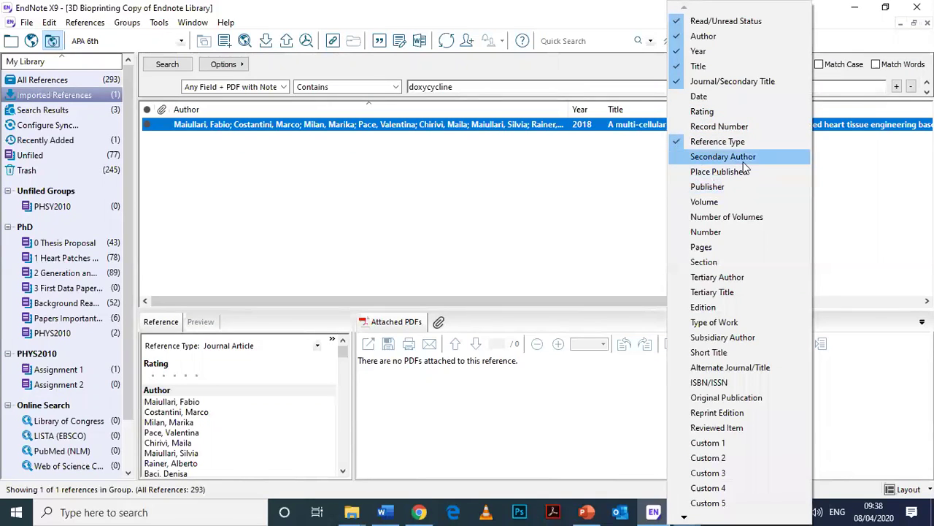
{"action": "left_click", "coordinate": [726, 97]}
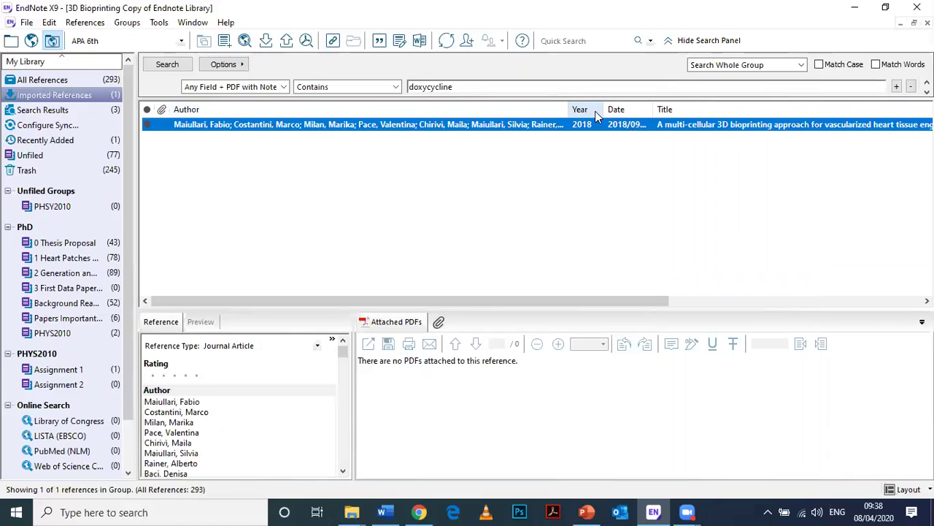
{"action": "right_click", "coordinate": [616, 120]}
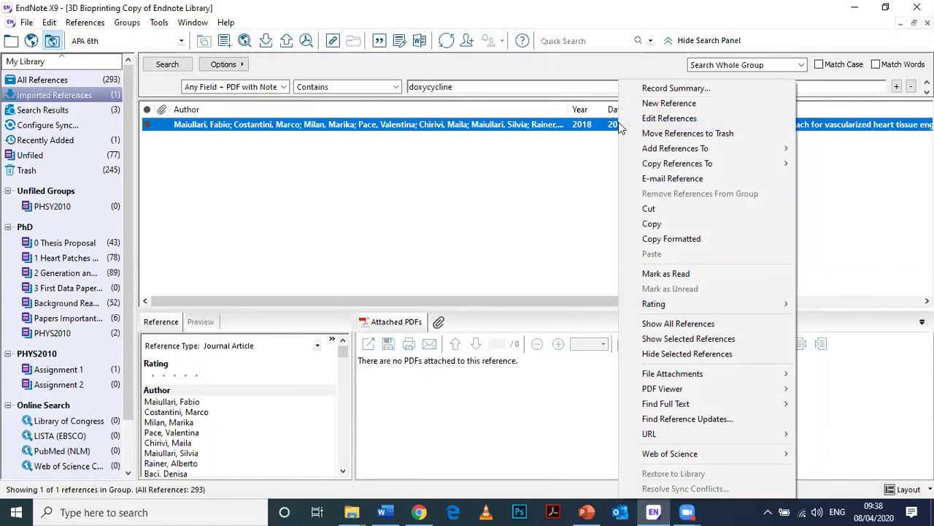
{"action": "left_click", "coordinate": [613, 111]}
{"action": "right_click", "coordinate": [614, 111]}
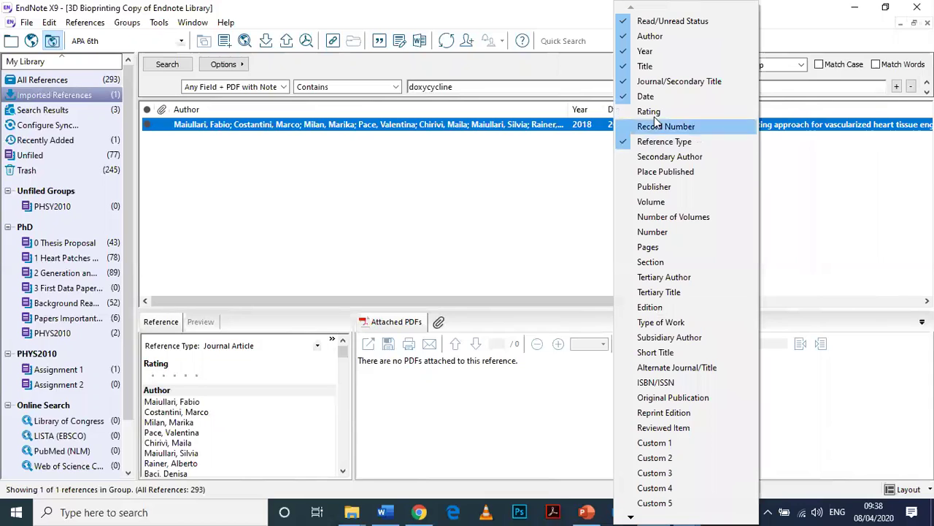
{"action": "left_click", "coordinate": [646, 97]}
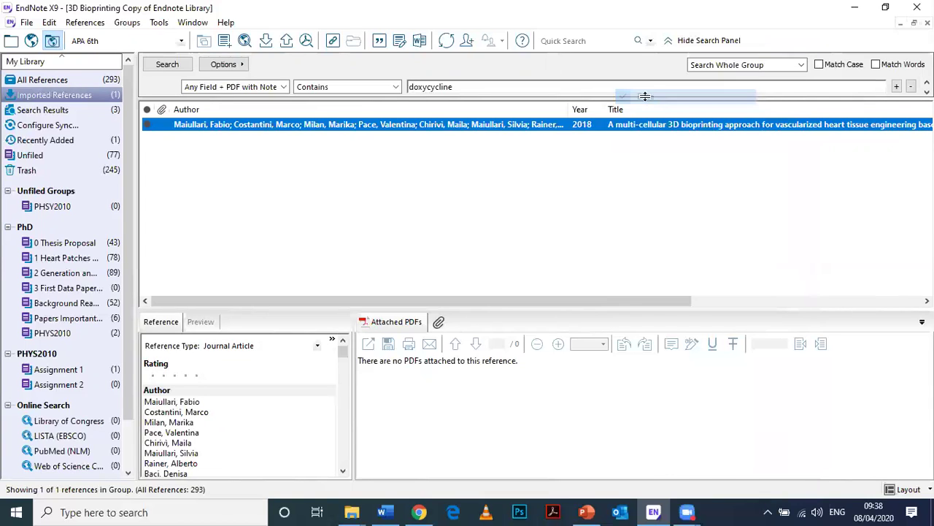
Enter 2019/09/10 as the bioprinting reference's Epub Date
{"action": "left_click", "coordinate": [573, 224]}
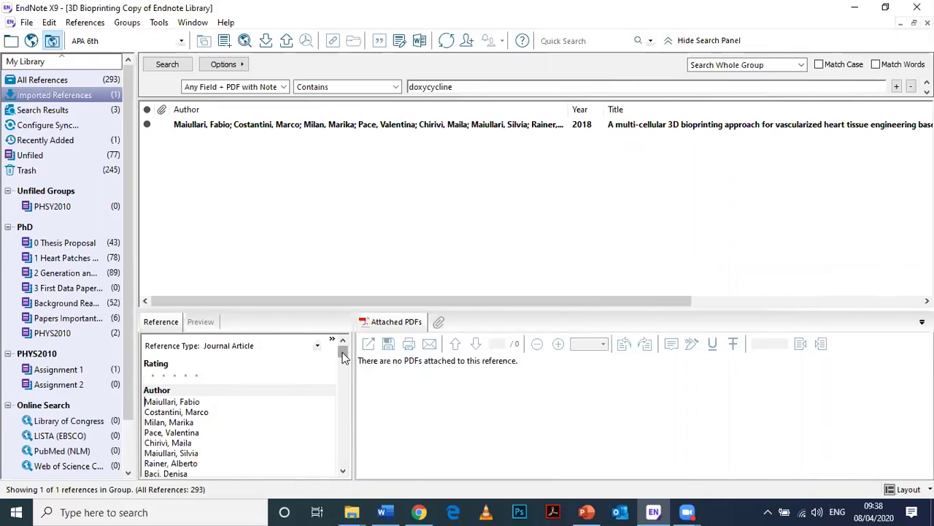
{"action": "left_click_drag", "start_coordinate": [343, 356], "coordinate": [346, 390]}
{"action": "left_click", "coordinate": [170, 357]}
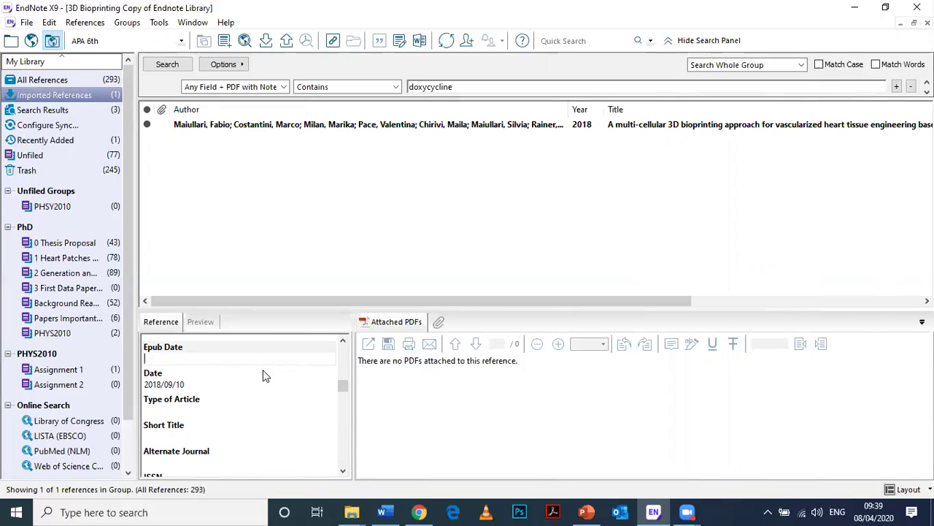
{"action": "type", "text": "2019/09/10"}
{"action": "left_click", "coordinate": [194, 410]}
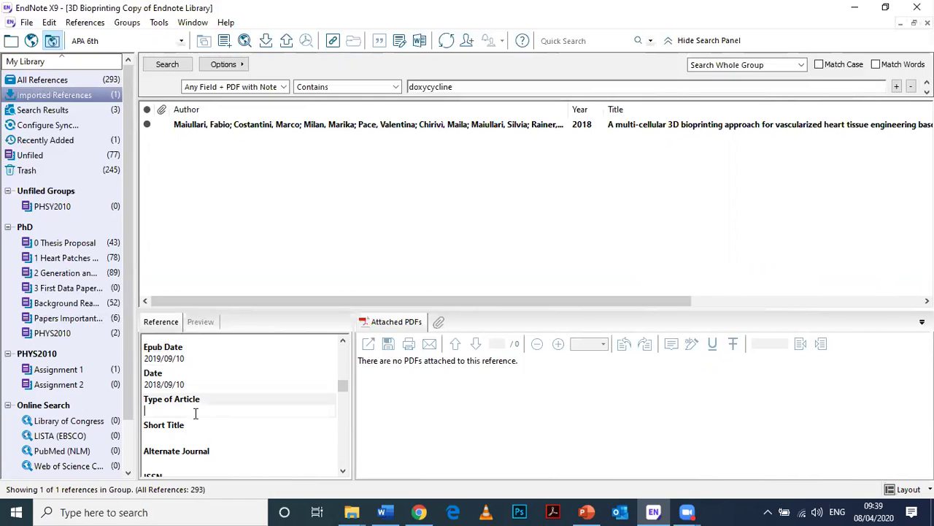
Correct the Epub Date year from 2019 to 2018
{"action": "left_click", "coordinate": [189, 358]}
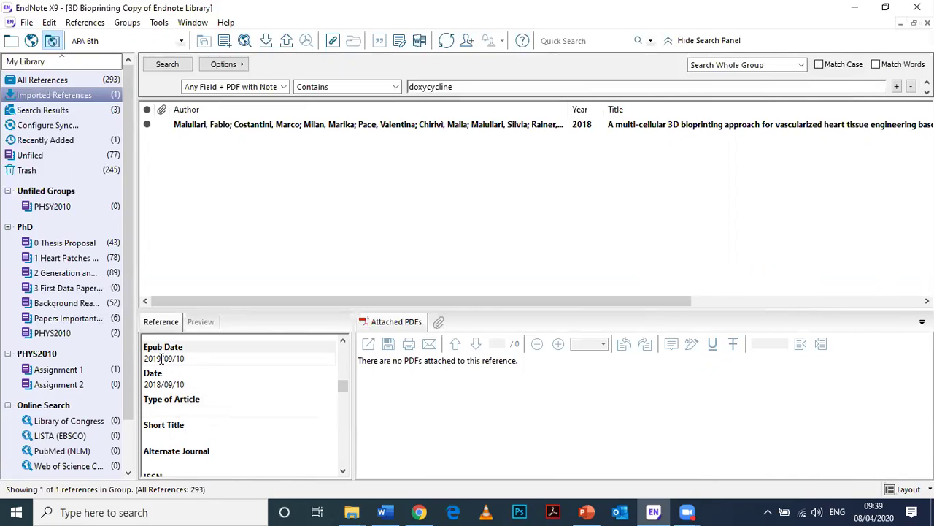
{"action": "left_click", "coordinate": [162, 359]}
{"action": "key", "text": "BackSpace"}
{"action": "type", "text": "8"}
{"action": "left_click", "coordinate": [205, 410]}
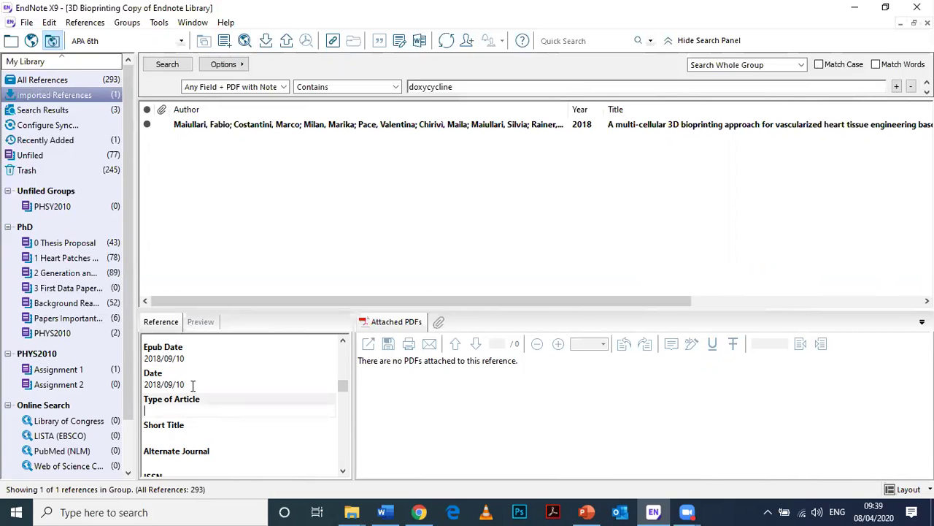
Select and delete the whole Epub Date value, leaving the field blank
{"action": "left_click", "coordinate": [193, 359]}
{"action": "double_click", "coordinate": [194, 359]}
{"action": "key", "text": "BackSpace"}
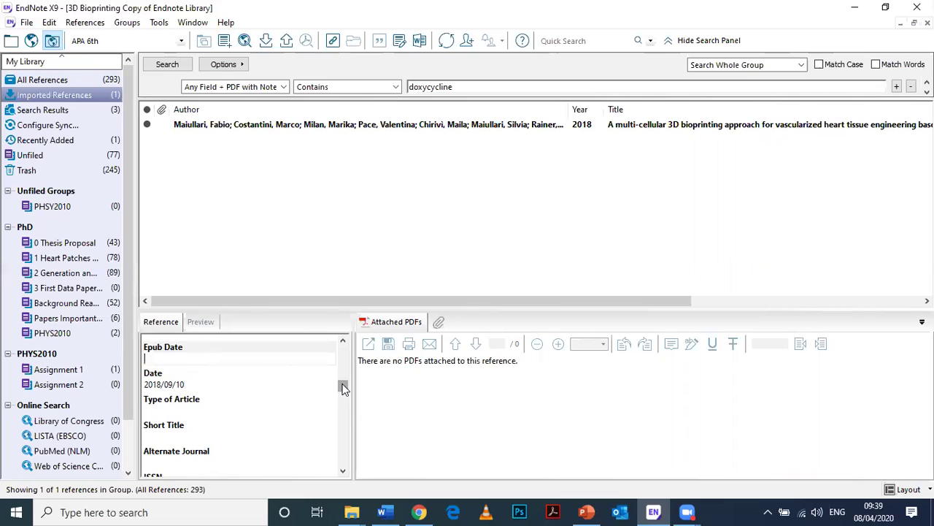
Add the research note 'Take home message = xx', close the reference and cancel the save prompt
{"action": "left_click_drag", "start_coordinate": [343, 388], "coordinate": [349, 441]}
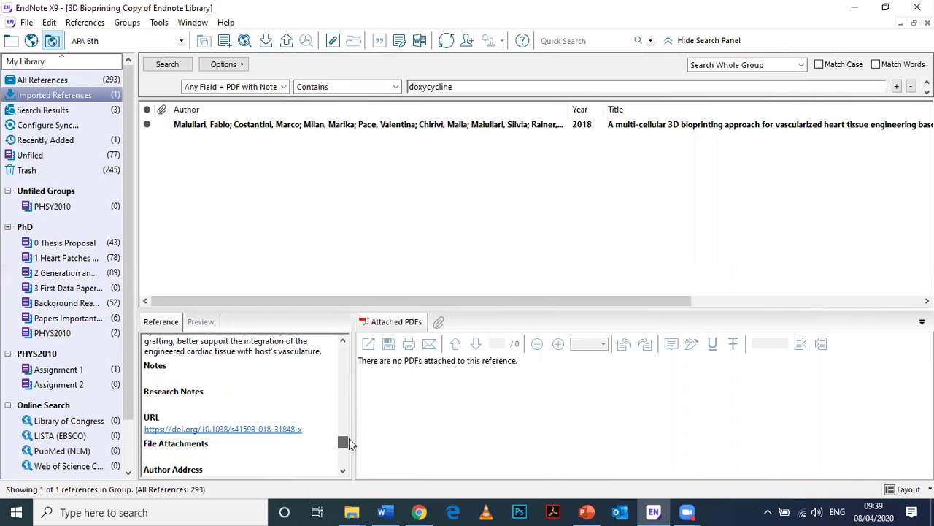
{"action": "left_click", "coordinate": [166, 403]}
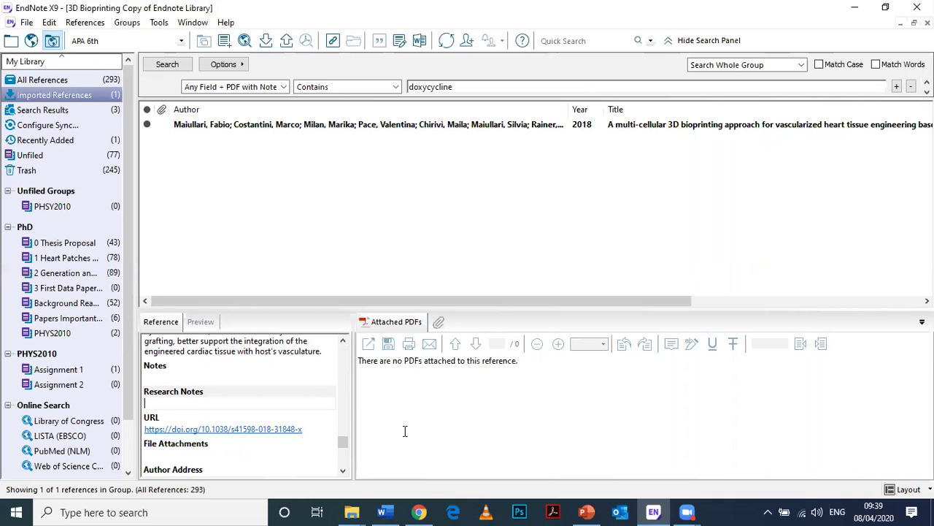
{"action": "type", "text": "Take home message = xx"}
{"action": "left_click", "coordinate": [226, 372]}
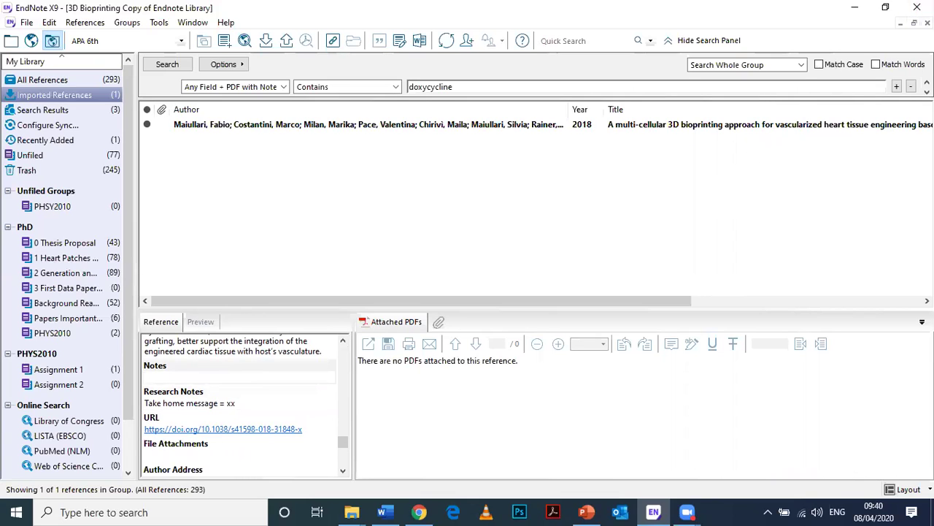
{"action": "left_click", "coordinate": [927, 22]}
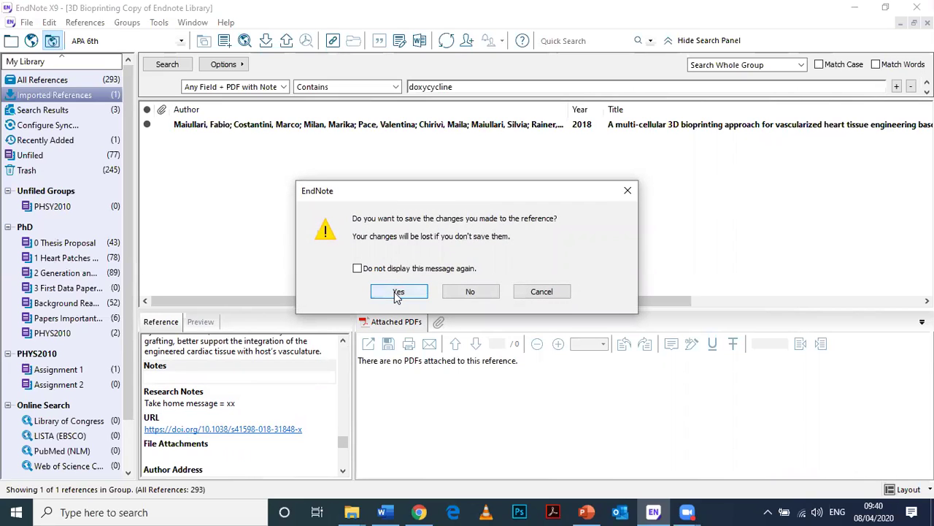
{"action": "left_click", "coordinate": [554, 290]}
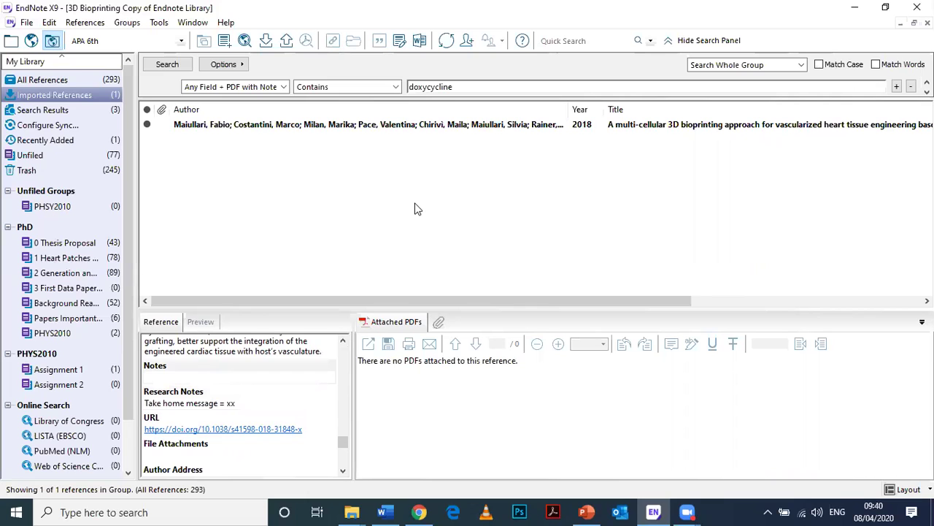
In the ScienceDirect tab, select the title '3D Bioprinting of cardiac tissue and cardiac stem cell therapy'
{"action": "key", "text": "alt+Tab"}
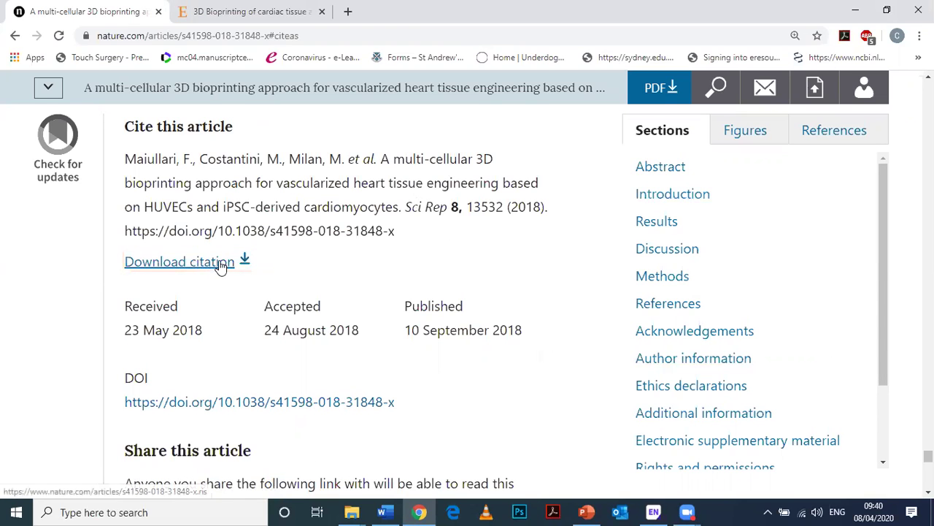
{"action": "left_click", "coordinate": [252, 11]}
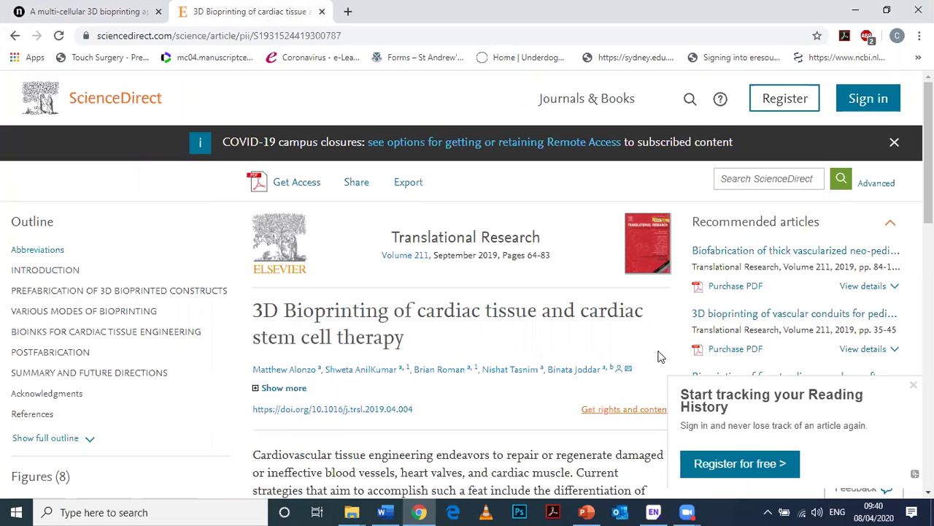
{"action": "scroll", "coordinate": [929, 146], "scroll_direction": "down", "scroll_amount": 1}
{"action": "scroll", "coordinate": [928, 146], "scroll_direction": "down", "scroll_amount": 2}
{"action": "scroll", "coordinate": [929, 146], "scroll_direction": "down", "scroll_amount": 2}
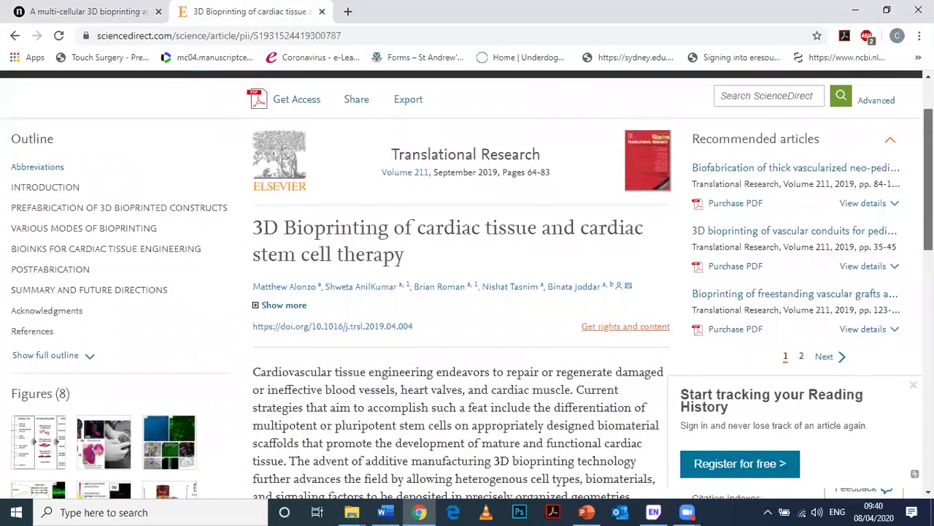
{"action": "scroll", "coordinate": [467, 292], "scroll_direction": "down", "scroll_amount": 4}
{"action": "scroll", "coordinate": [467, 292], "scroll_direction": "down", "scroll_amount": 4}
{"action": "scroll", "coordinate": [445, 335], "scroll_direction": "up", "scroll_amount": 10}
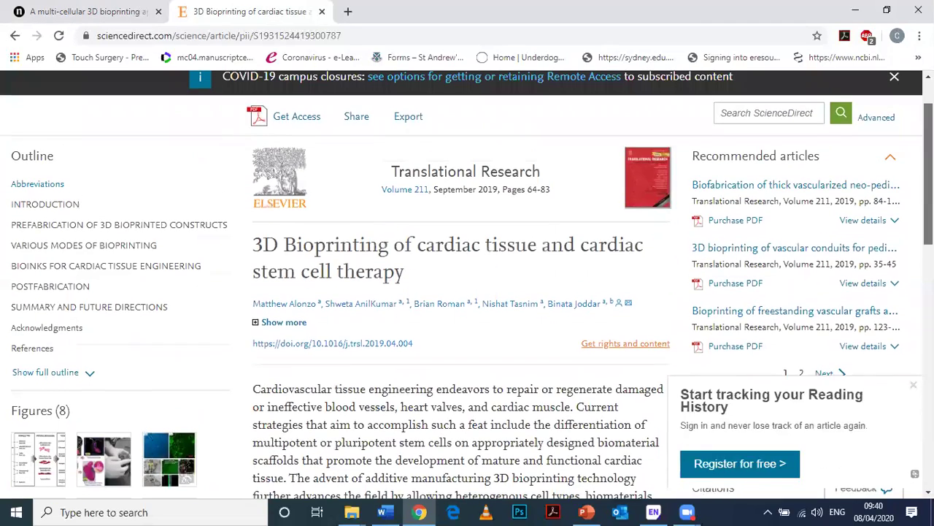
{"action": "left_click_drag", "start_coordinate": [416, 273], "coordinate": [356, 270]}
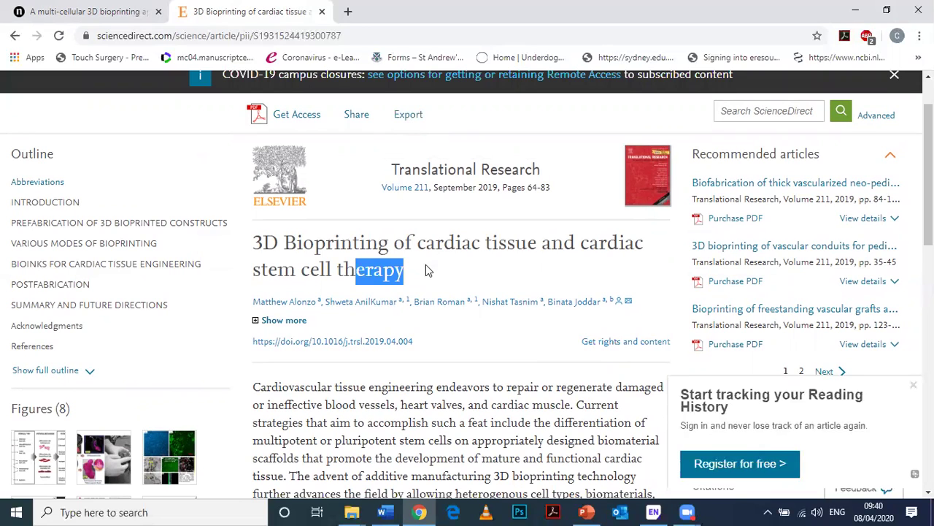
{"action": "left_click_drag", "start_coordinate": [430, 273], "coordinate": [252, 241]}
{"action": "key", "text": "ctrl+c"}
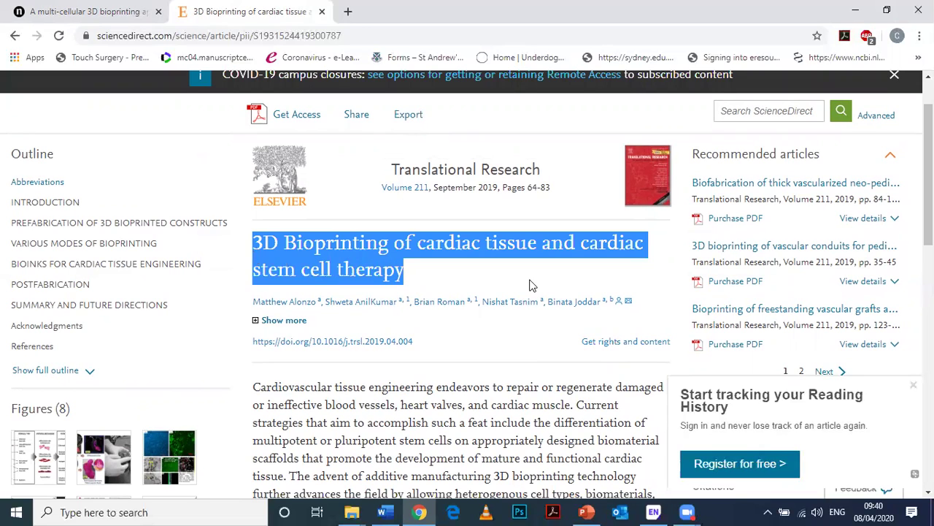
Google the pasted article title in a new tab and open the ncbi.nlm.nih.gov PubMed result
{"action": "left_click", "coordinate": [348, 11]}
{"action": "key", "text": "ctrl+v"}
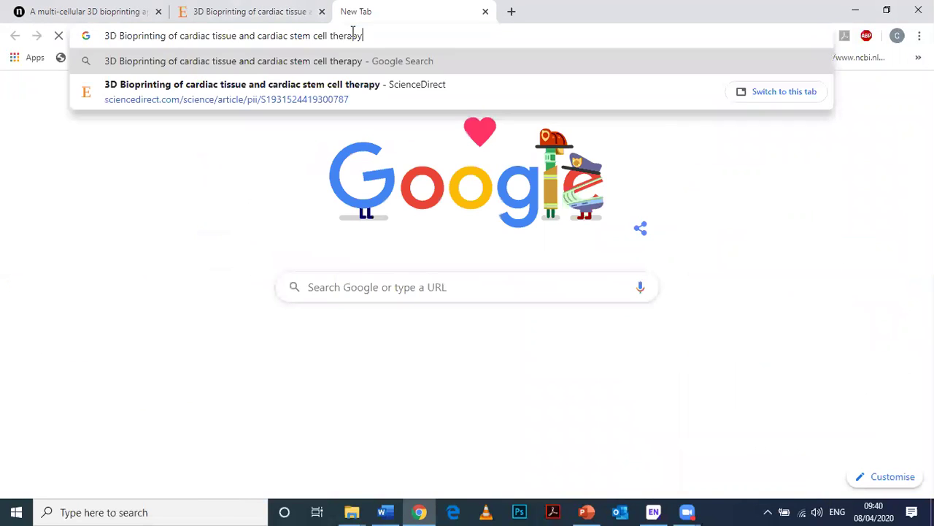
{"action": "key", "text": "Return"}
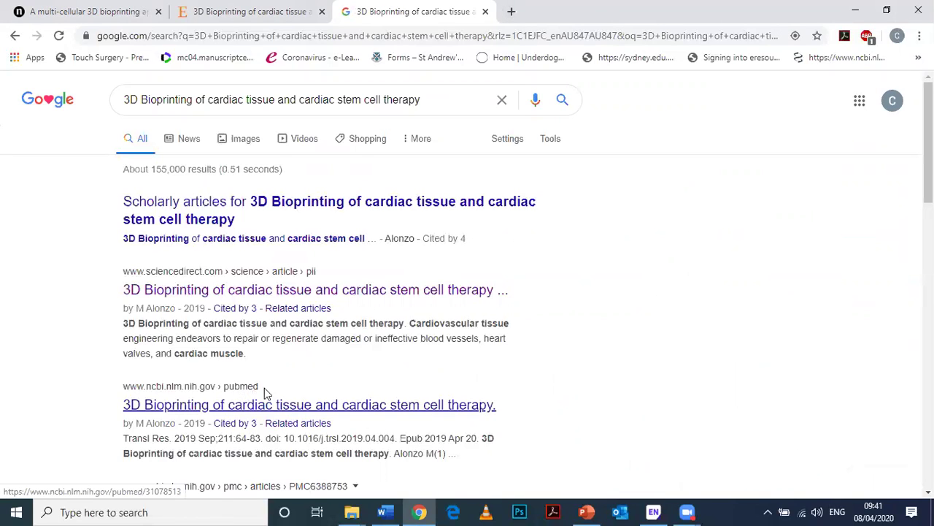
{"action": "left_click_drag", "start_coordinate": [266, 388], "coordinate": [132, 388]}
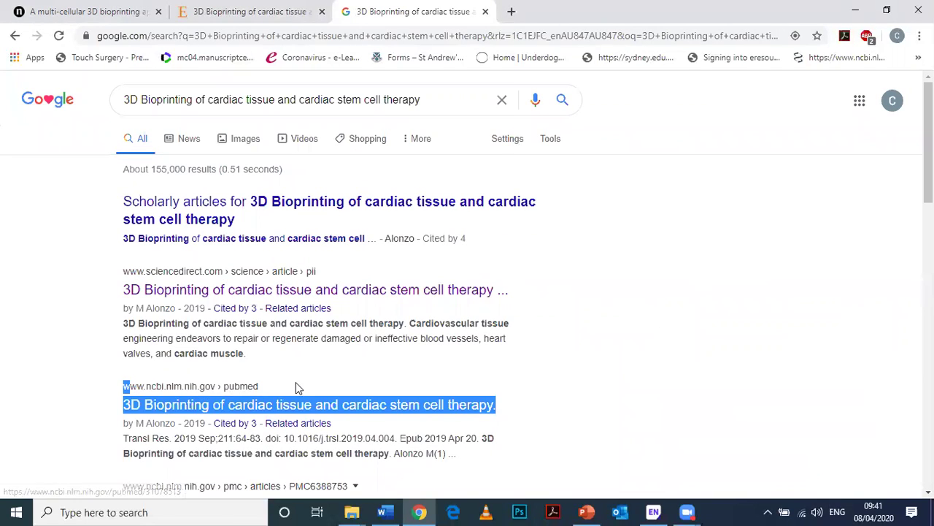
{"action": "left_click", "coordinate": [284, 411]}
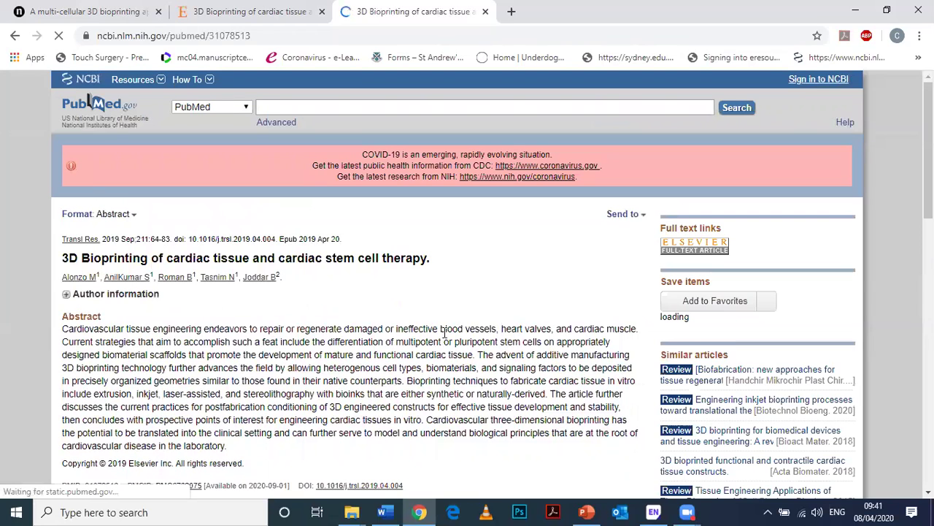
Create a Citation manager file via Send to, then return to the PubMed tab
{"action": "left_click", "coordinate": [630, 218]}
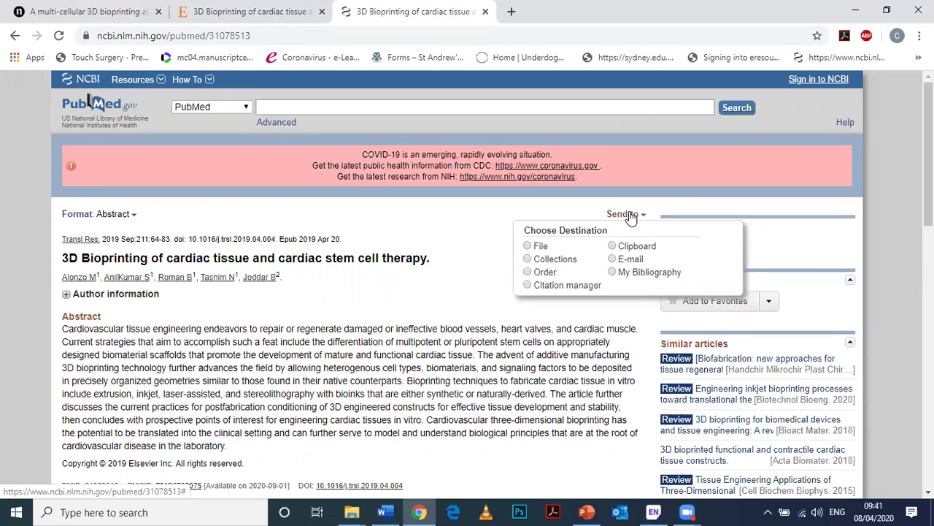
{"action": "left_click", "coordinate": [575, 286]}
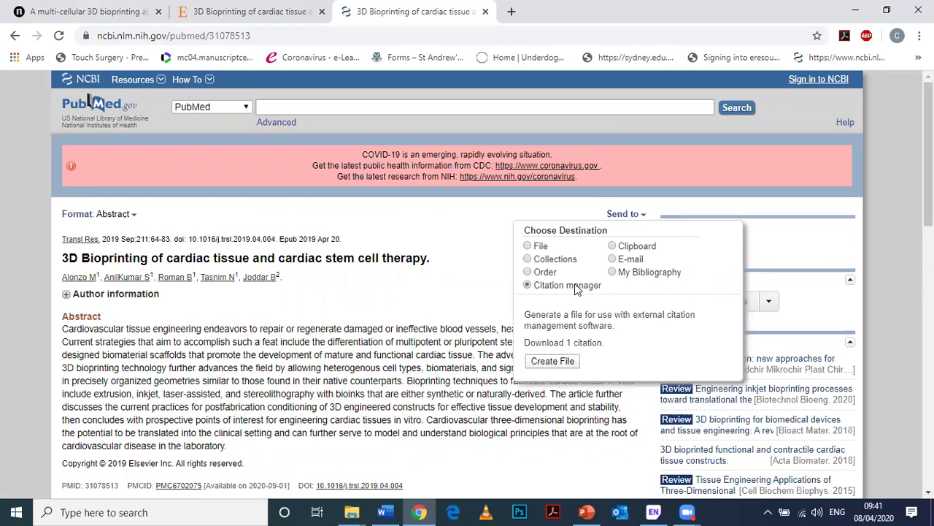
{"action": "left_click", "coordinate": [555, 363]}
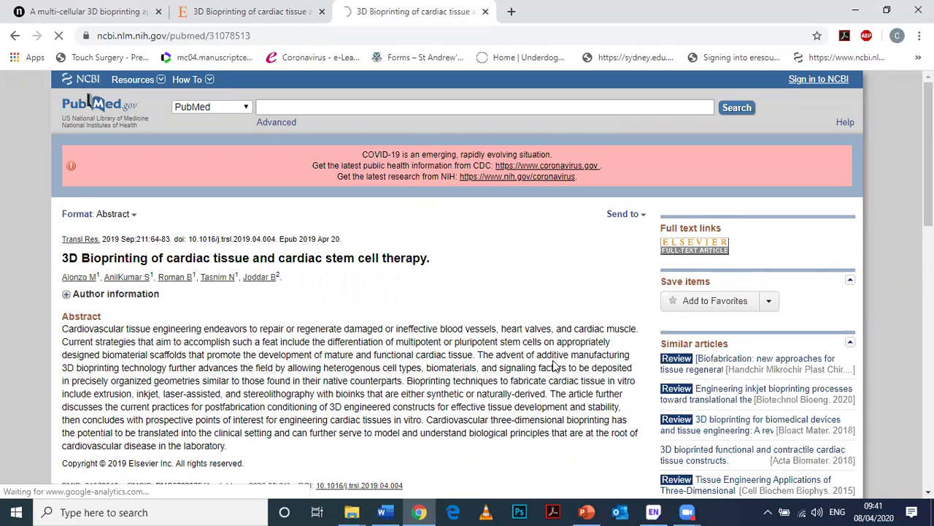
{"action": "left_click", "coordinate": [87, 6]}
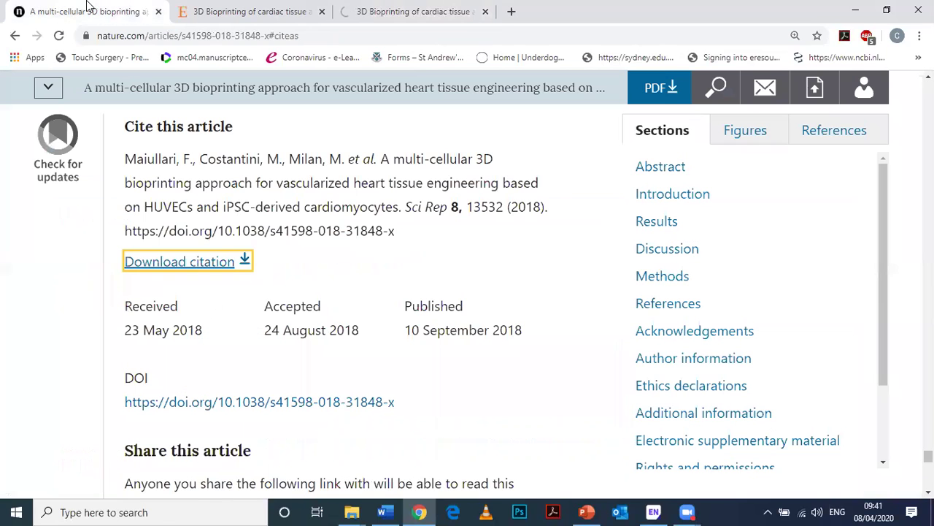
{"action": "left_click", "coordinate": [433, 6]}
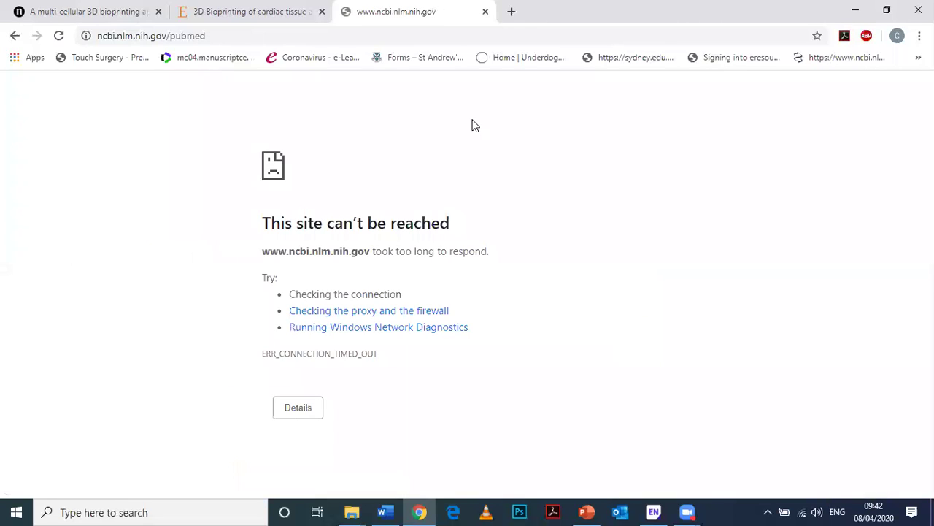
Reload the timed-out PubMed page, resubmit the form, and open the downloaded .nbib citation in EndNote
{"action": "key", "text": "F5"}
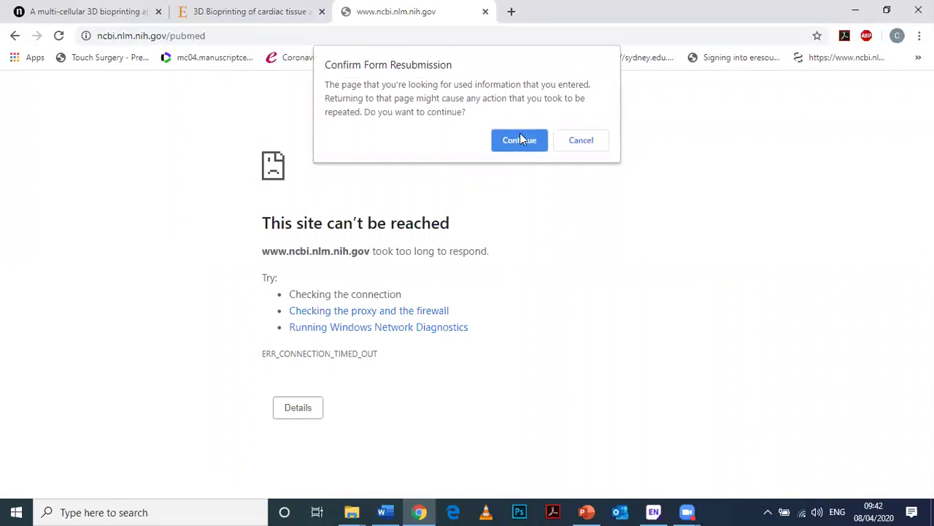
{"action": "left_click", "coordinate": [519, 140]}
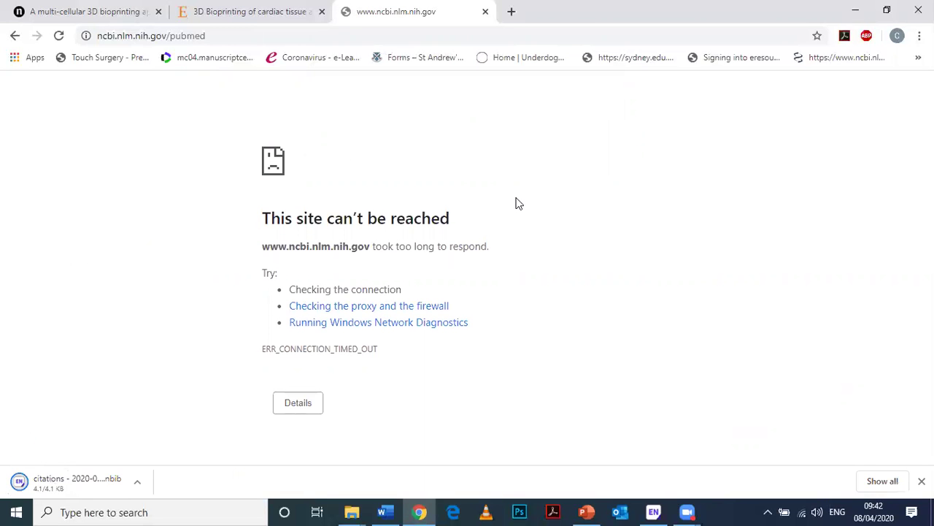
{"action": "left_click", "coordinate": [80, 483]}
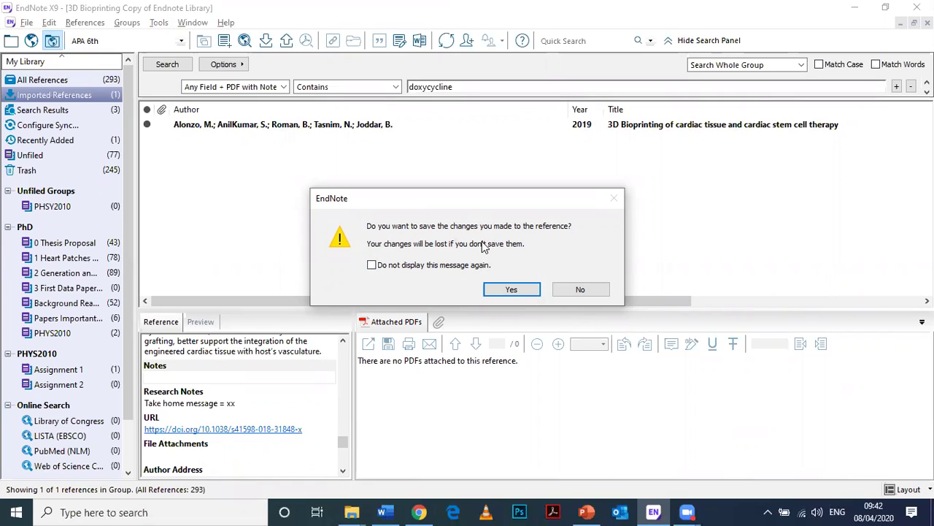
Save the changes to the edited Nature reference
{"action": "left_click", "coordinate": [511, 289]}
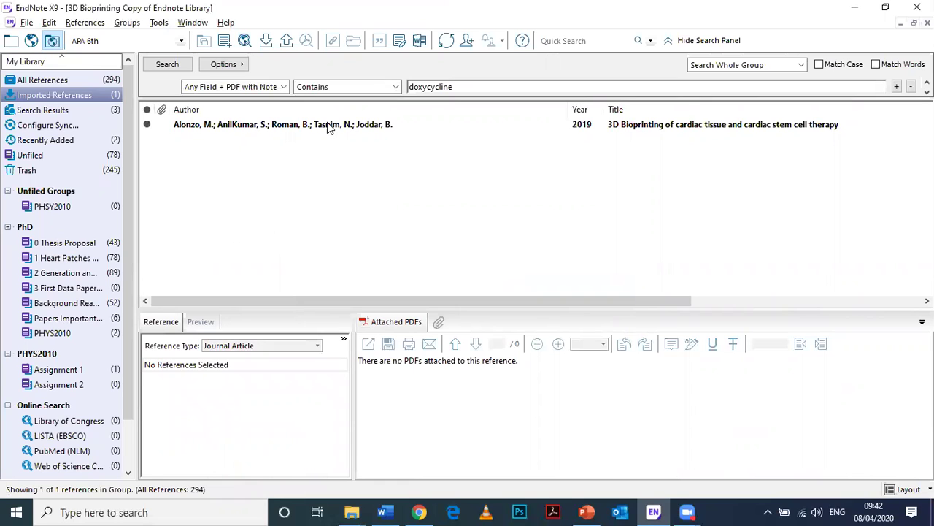
Move the imported 2019 cardiac tissue bioprinting article into the Assignment 1 group
{"action": "left_click_drag", "start_coordinate": [328, 125], "coordinate": [78, 370]}
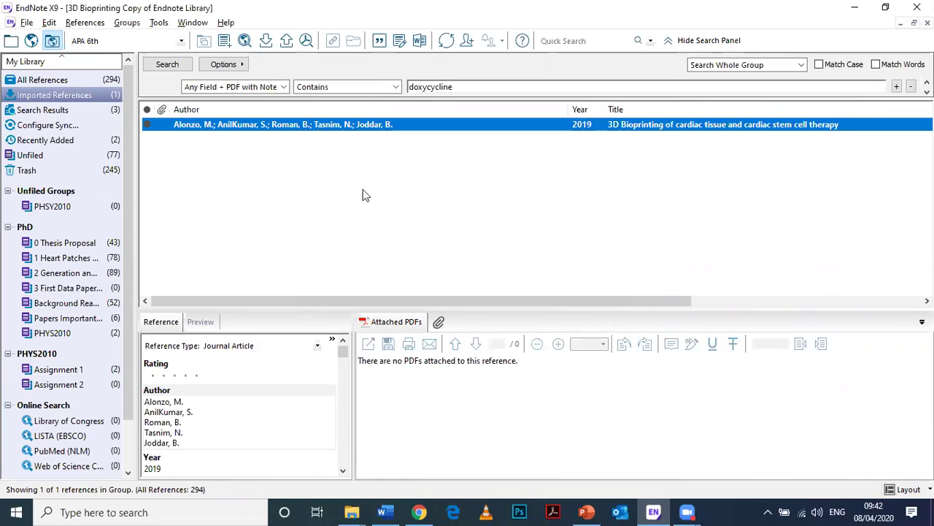